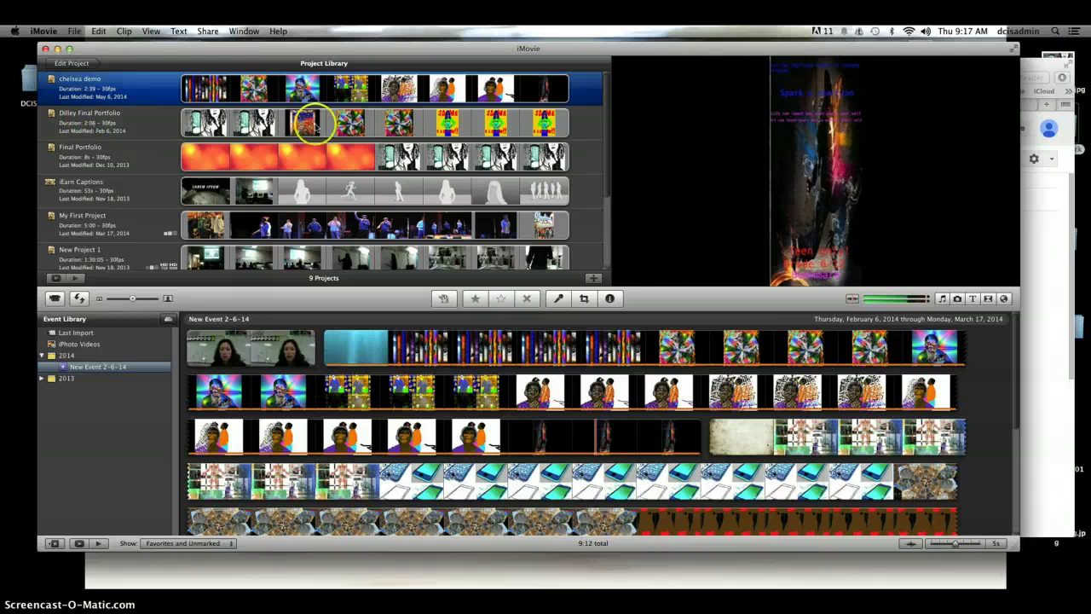
- Select the 2:06 Dilley Final Portfolio project in the iMovie Project Library
{"action": "left_click", "coordinate": [98, 134]}
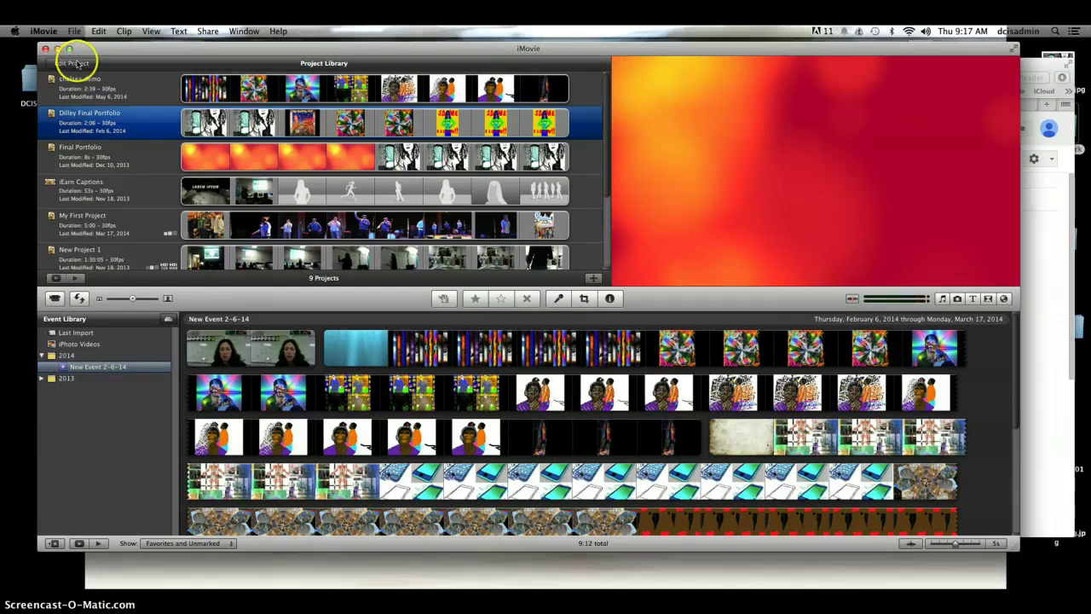
- Open Dilley Final Portfolio in the editor and show the Share menu
{"action": "left_click", "coordinate": [81, 65]}
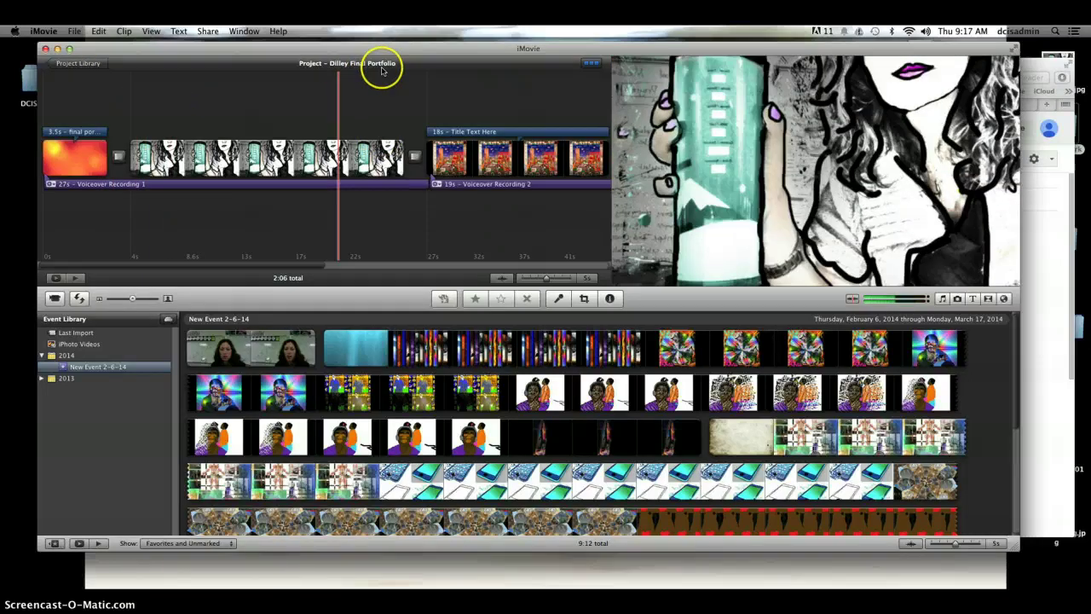
{"action": "left_click", "coordinate": [207, 31]}
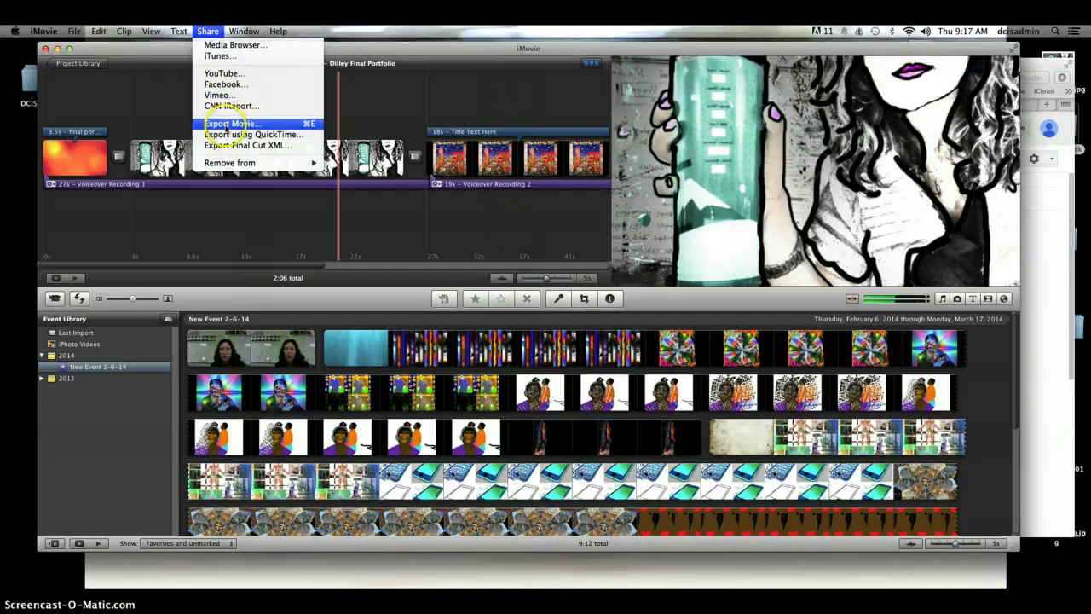
- Bring up Export Movie, keeping the name Dilley Final Portfolio and the digital portfolio destination
{"action": "left_click", "coordinate": [227, 128]}
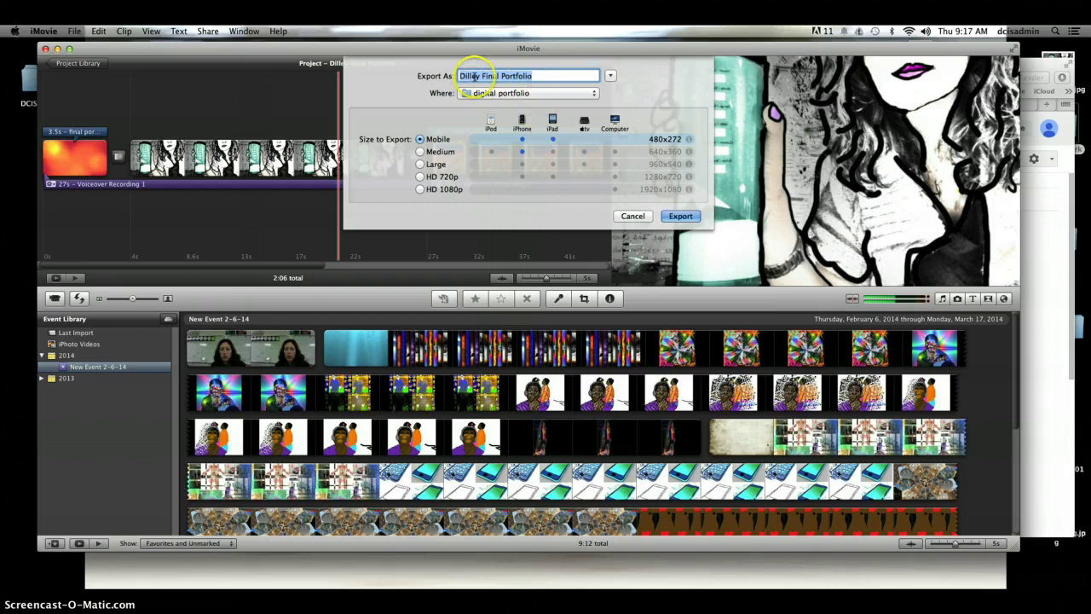
{"action": "left_click", "coordinate": [478, 76]}
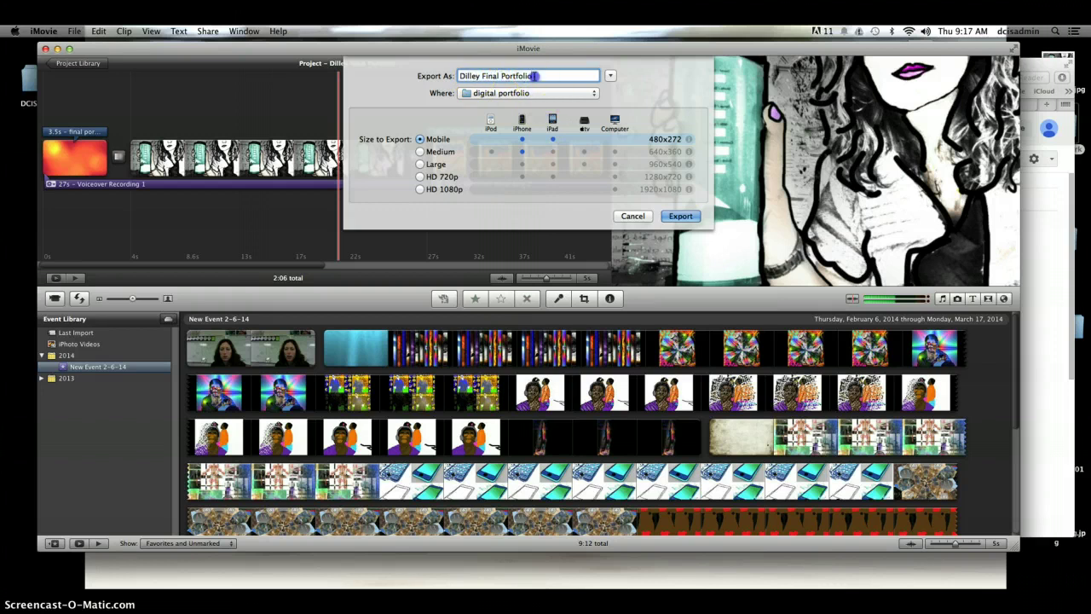
{"action": "left_click_drag", "start_coordinate": [532, 76], "coordinate": [425, 83]}
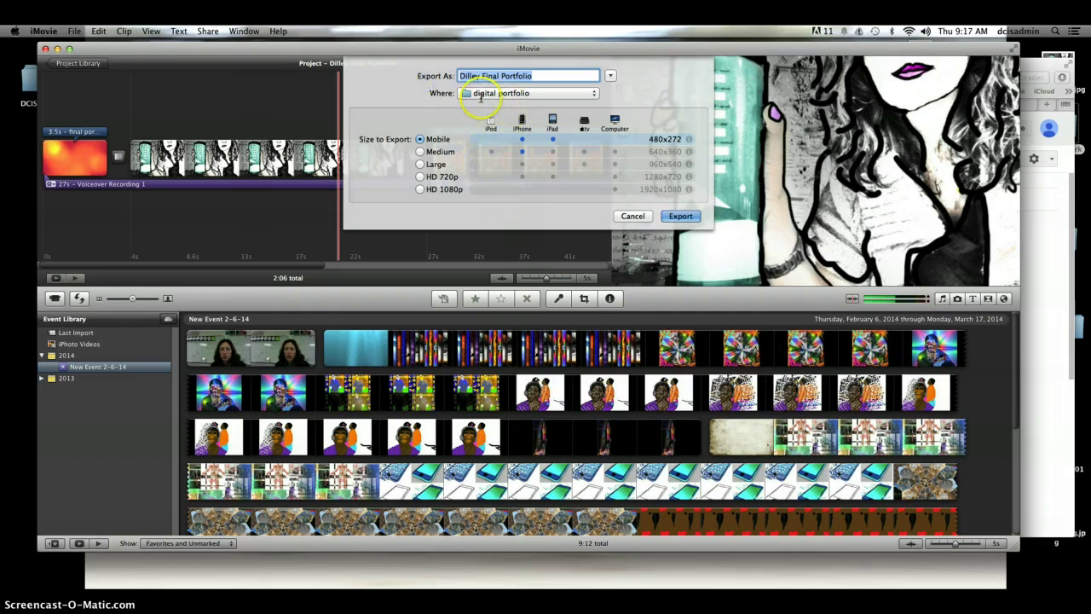
{"action": "left_click", "coordinate": [481, 92]}
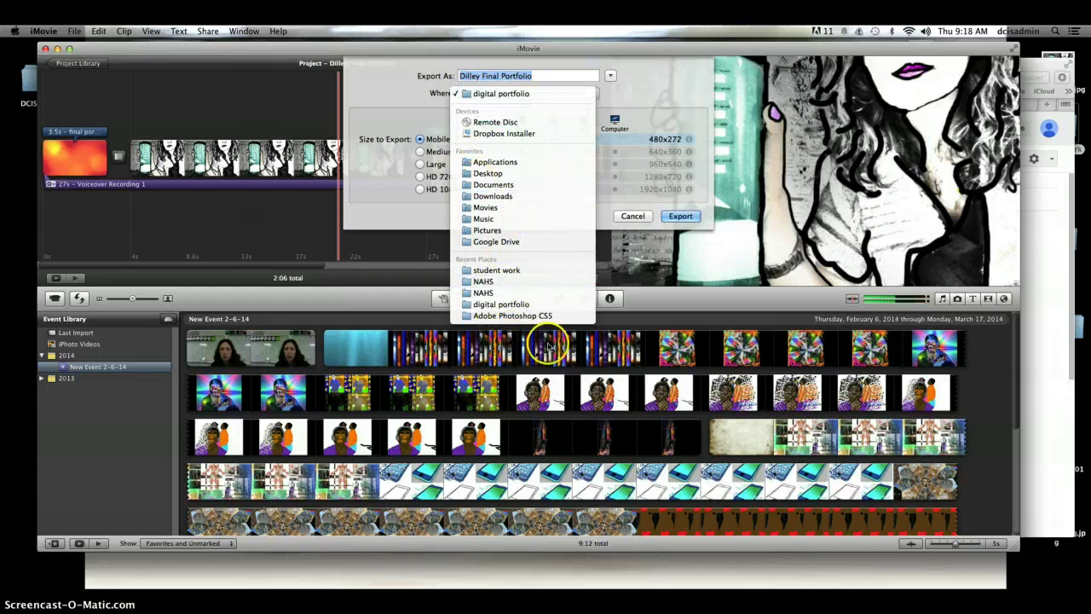
{"action": "left_click", "coordinate": [614, 79]}
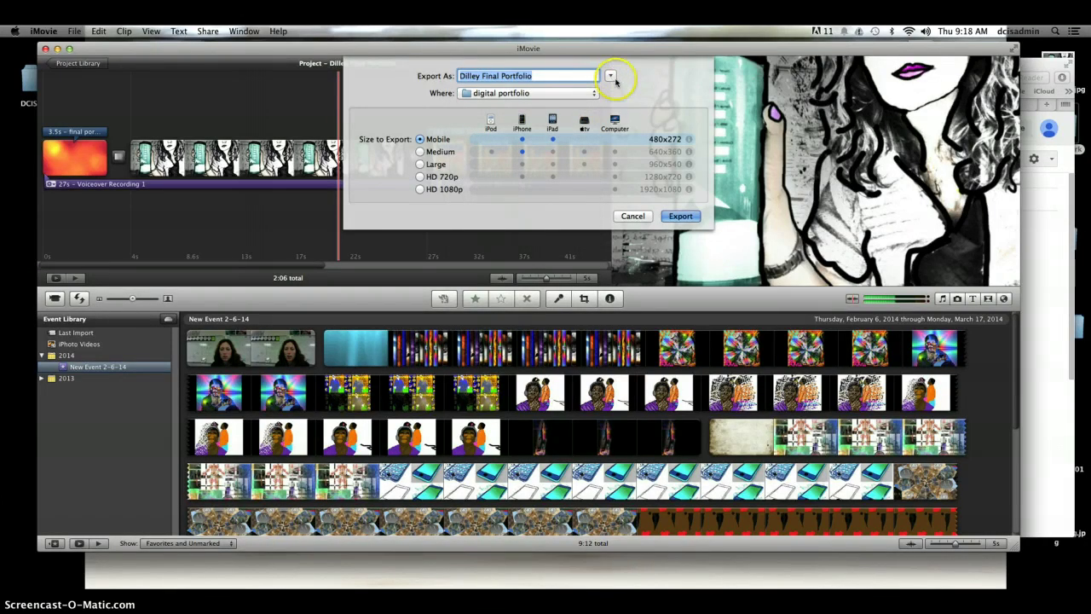
- Set the export destination to the student's folder, found by searching Documents for 'dilley'
{"action": "left_click", "coordinate": [611, 76]}
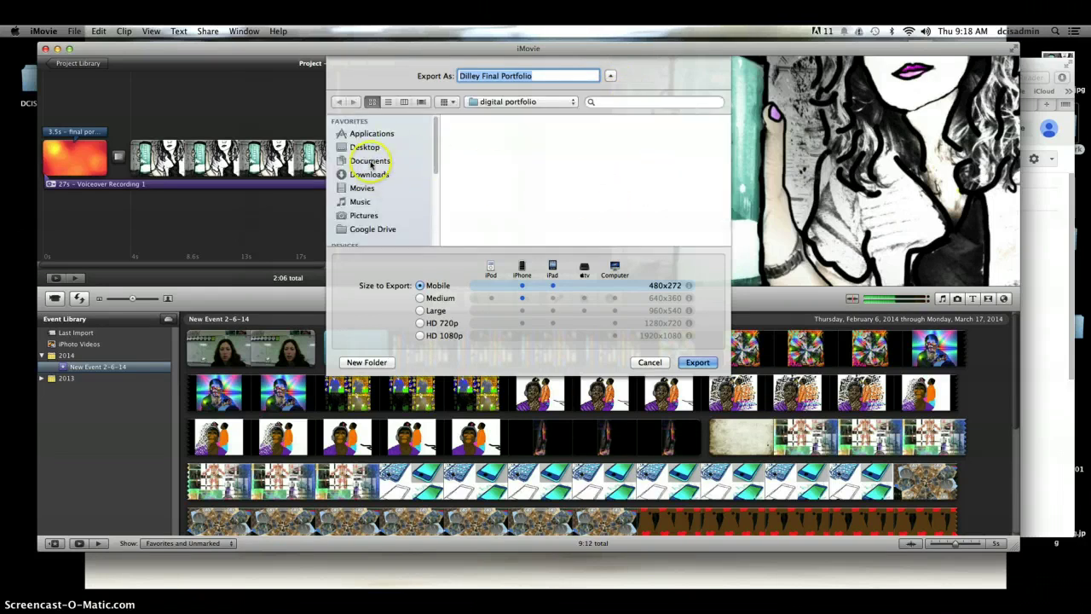
{"action": "left_click", "coordinate": [370, 161]}
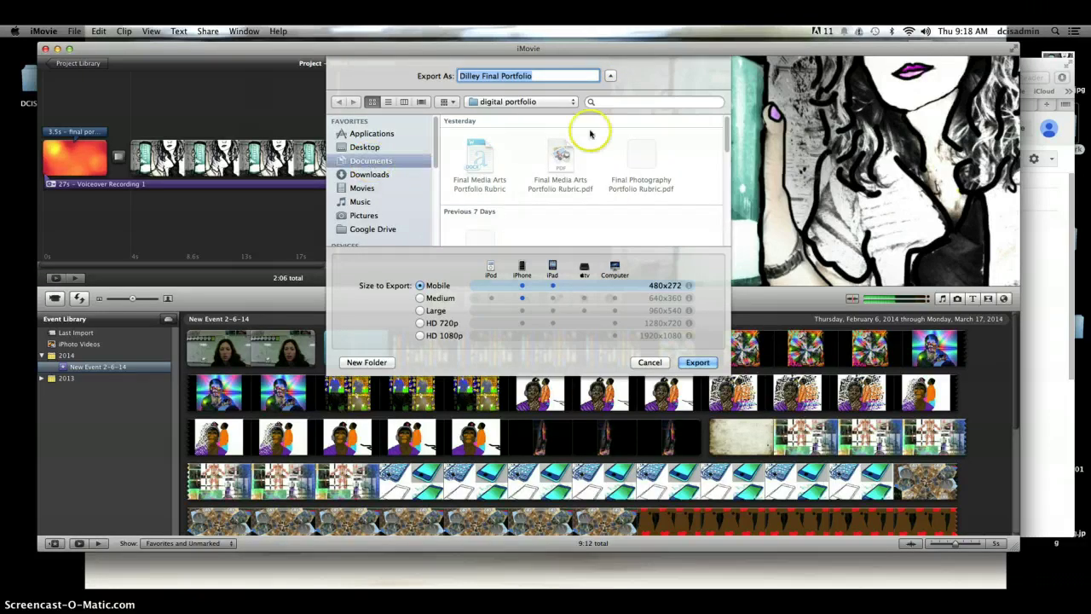
{"action": "left_click", "coordinate": [612, 102]}
{"action": "type", "text": "Liz"}
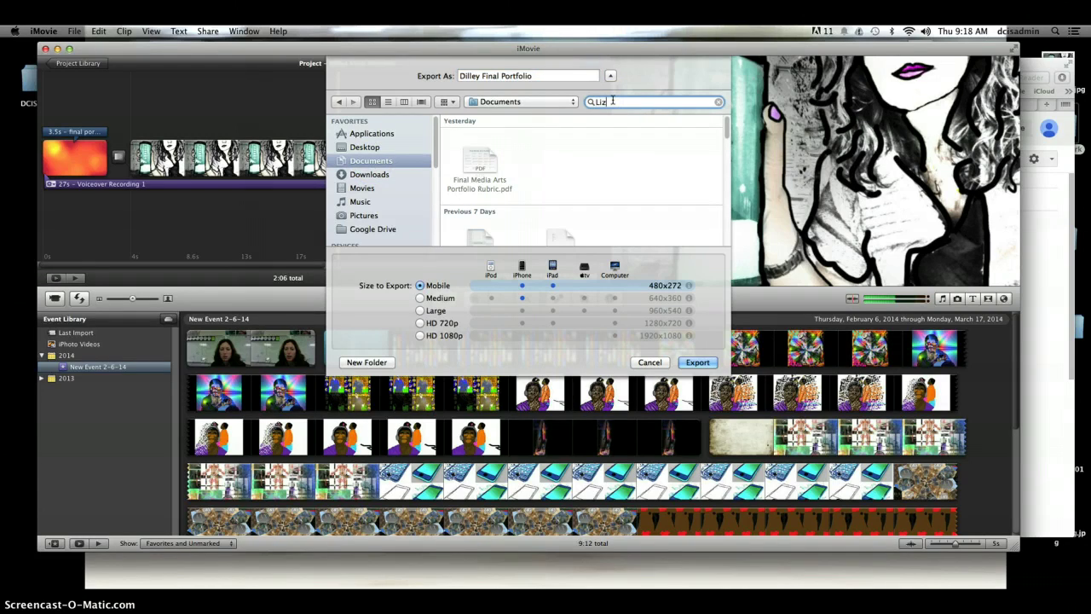
{"action": "type", "text": "d"}
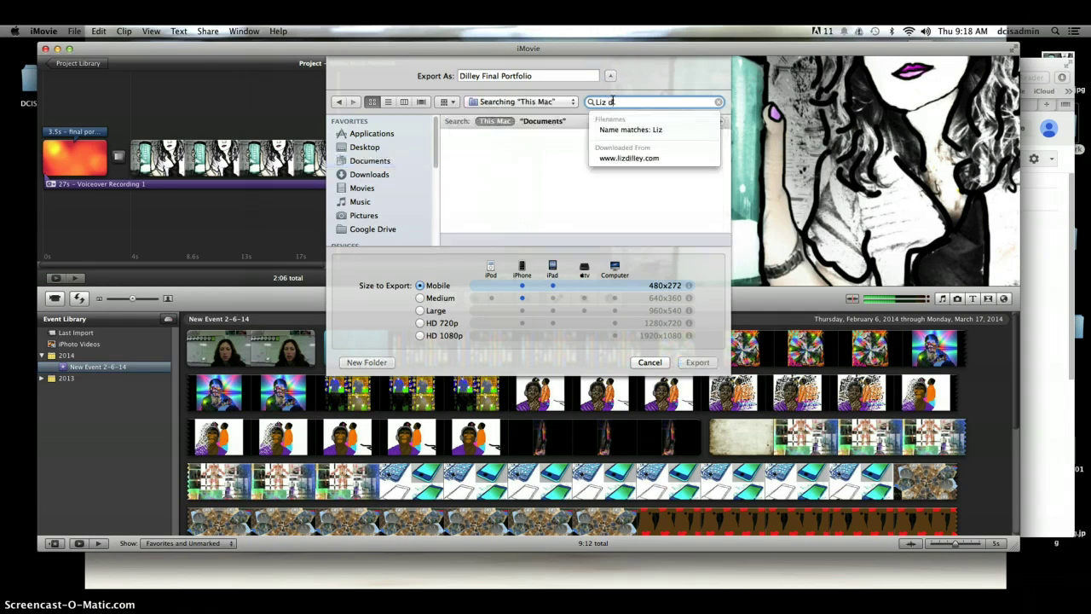
{"action": "type", "text": "illey"}
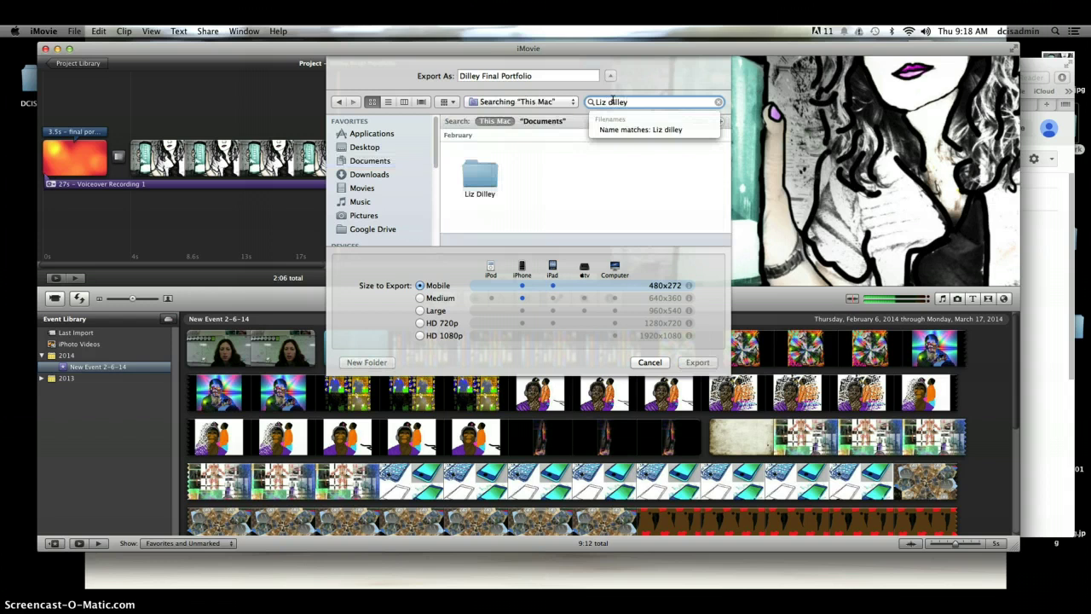
{"action": "double_click", "coordinate": [480, 175]}
{"action": "left_click", "coordinate": [560, 135]}
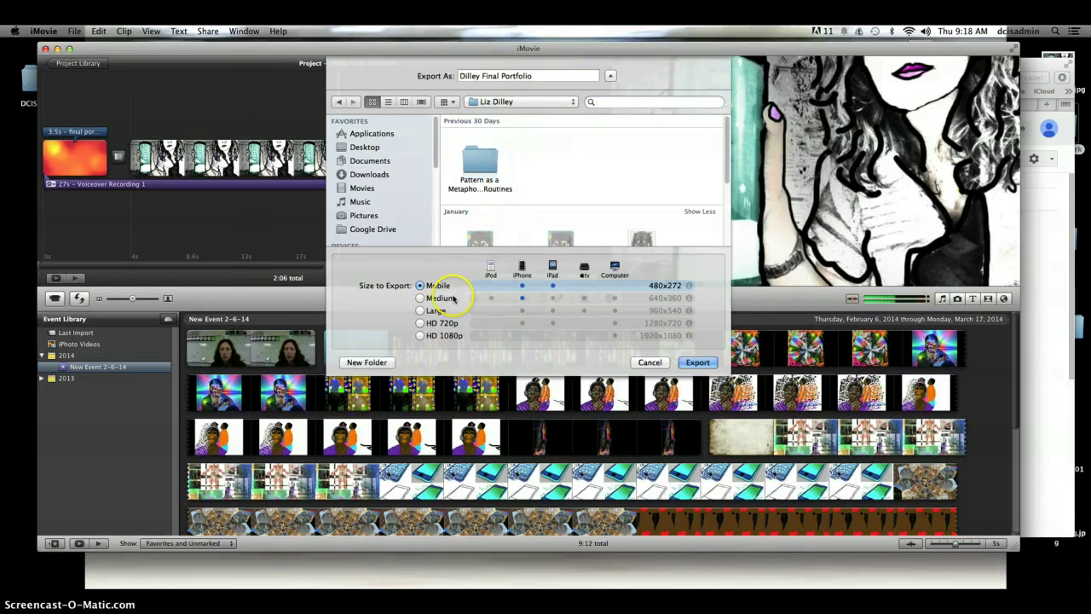
- Export the movie at Medium 640x360 size
{"action": "left_click", "coordinate": [420, 298]}
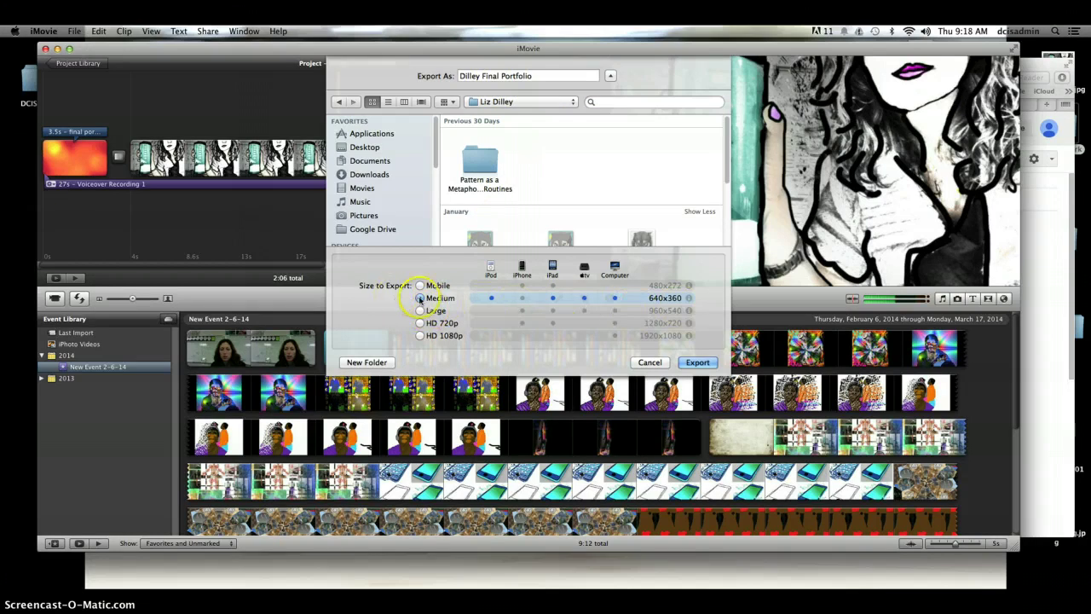
{"action": "left_click", "coordinate": [704, 365]}
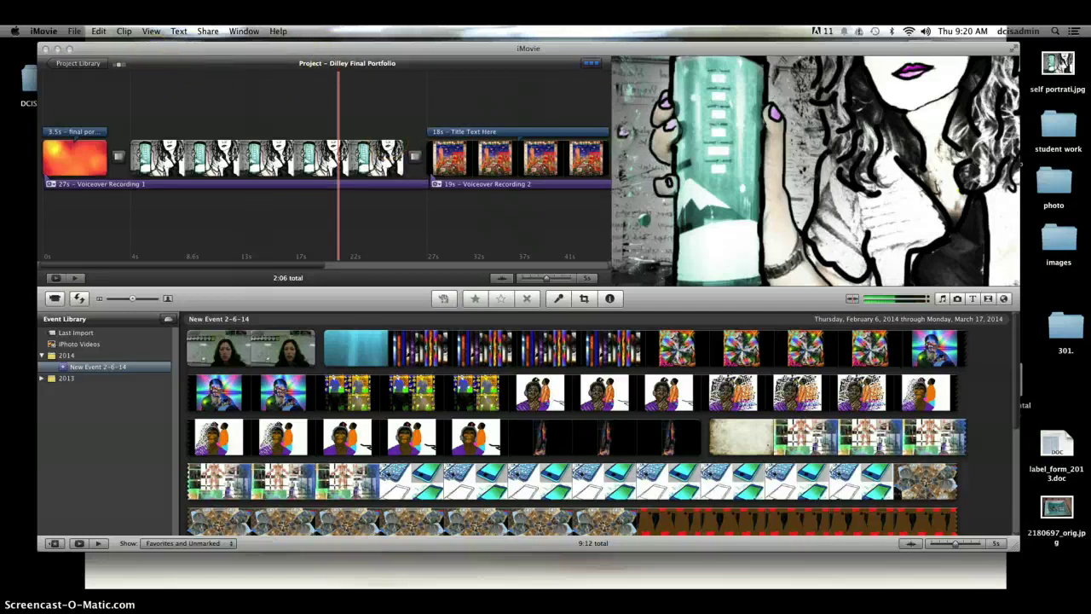
- Close iMovie, show the exported .m4v in the student's Finder folder, and restore Google Drive
{"action": "left_click", "coordinate": [46, 51]}
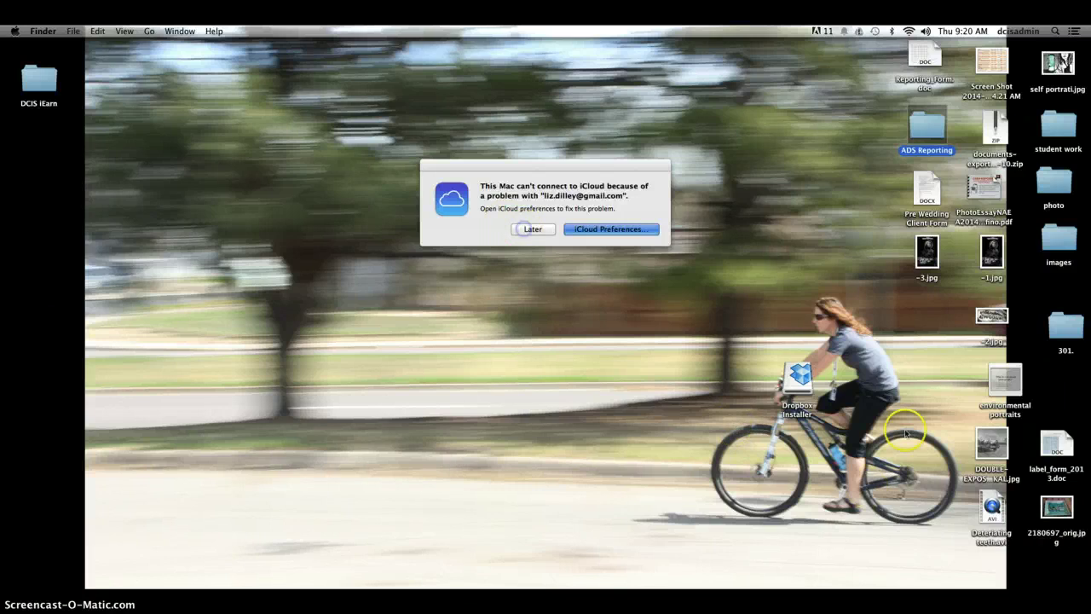
{"action": "left_click", "coordinate": [528, 228]}
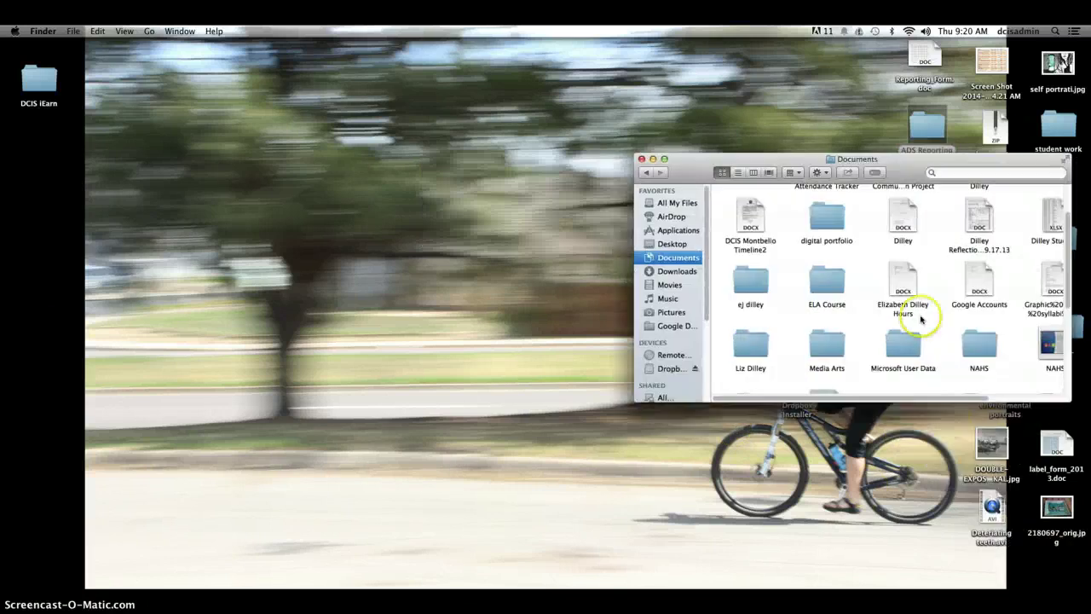
{"action": "mouse_move", "coordinate": [800, 157]}
{"action": "left_mouse_down"}
{"action": "mouse_move", "coordinate": [584, 151]}
{"action": "mouse_move", "coordinate": [225, 99]}
{"action": "left_mouse_up"}
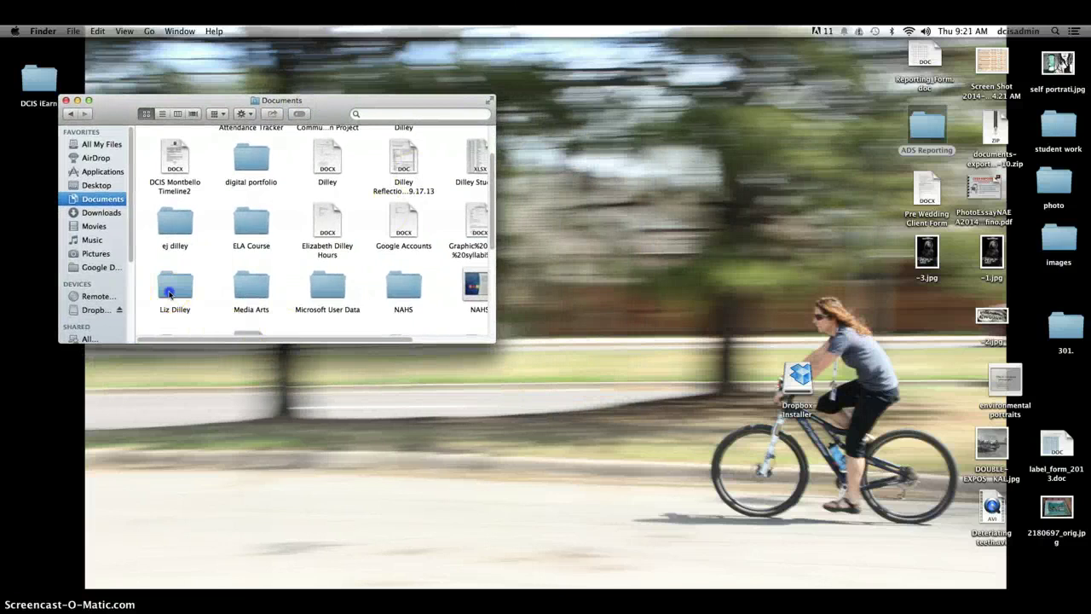
{"action": "double_click", "coordinate": [169, 293]}
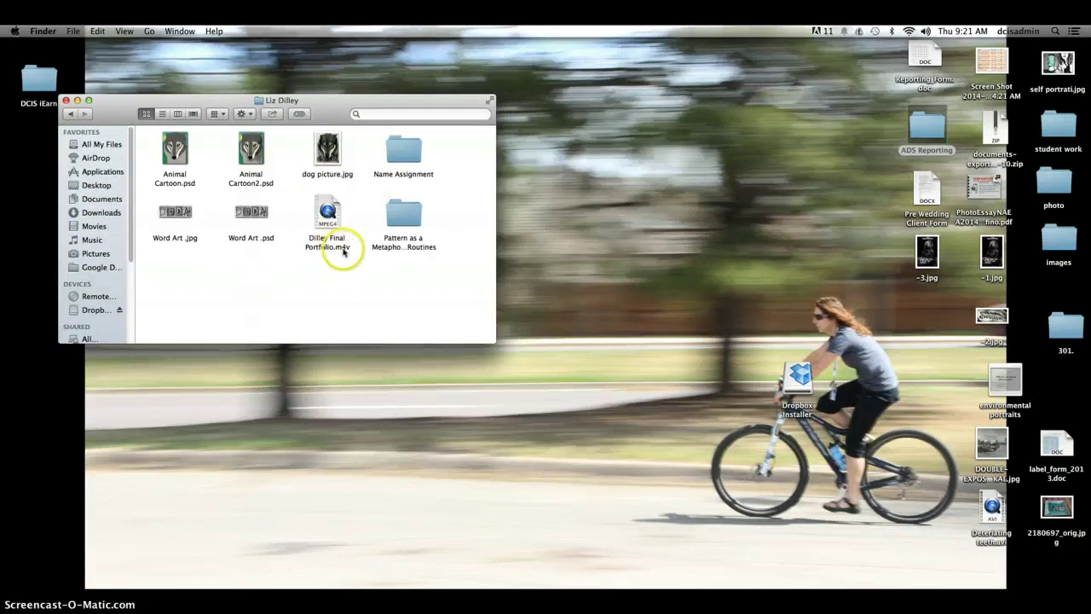
{"action": "mouse_move", "coordinate": [257, 101]}
{"action": "left_mouse_down"}
{"action": "mouse_move", "coordinate": [195, 77]}
{"action": "mouse_move", "coordinate": [206, 78]}
{"action": "left_mouse_up"}
{"action": "left_click", "coordinate": [1015, 596]}
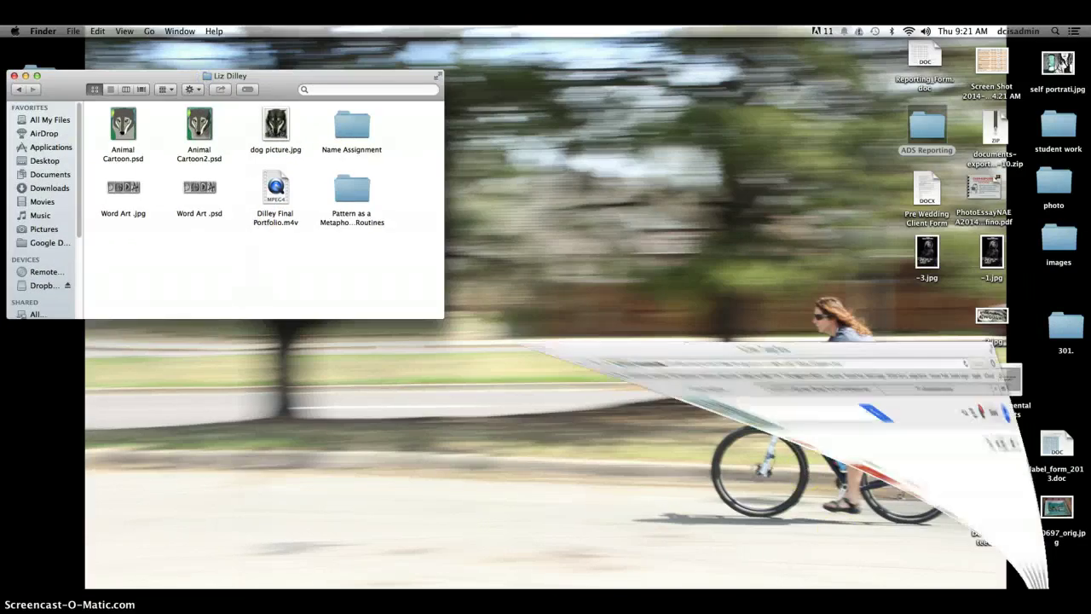
- Go through Active Classes, then Multimedia, into Assignment Folders in Google Drive
{"action": "left_click_drag", "start_coordinate": [431, 107], "coordinate": [528, 45]}
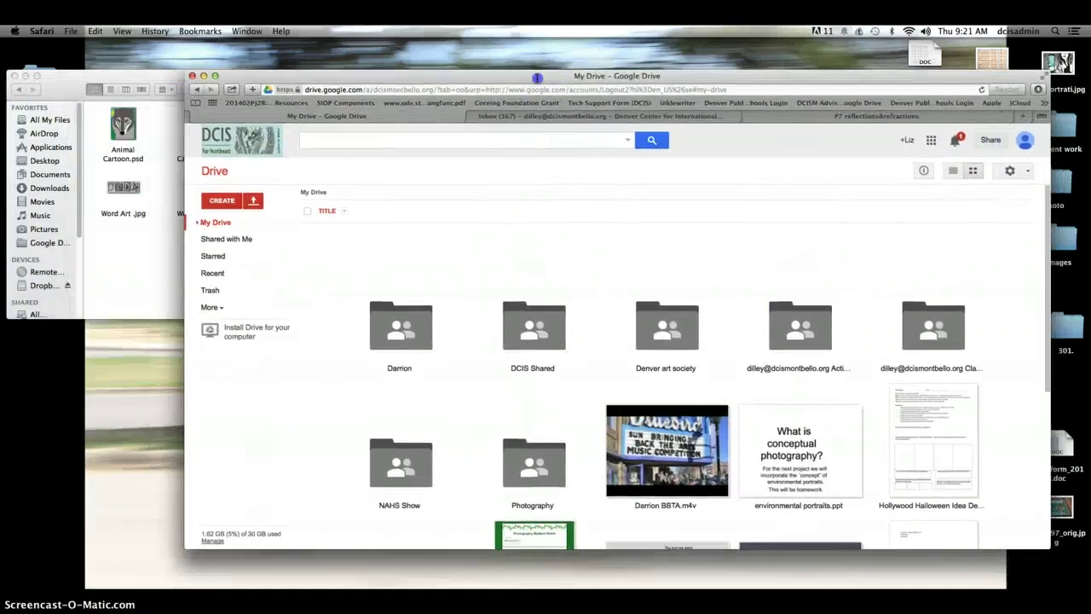
{"action": "left_click", "coordinate": [795, 321]}
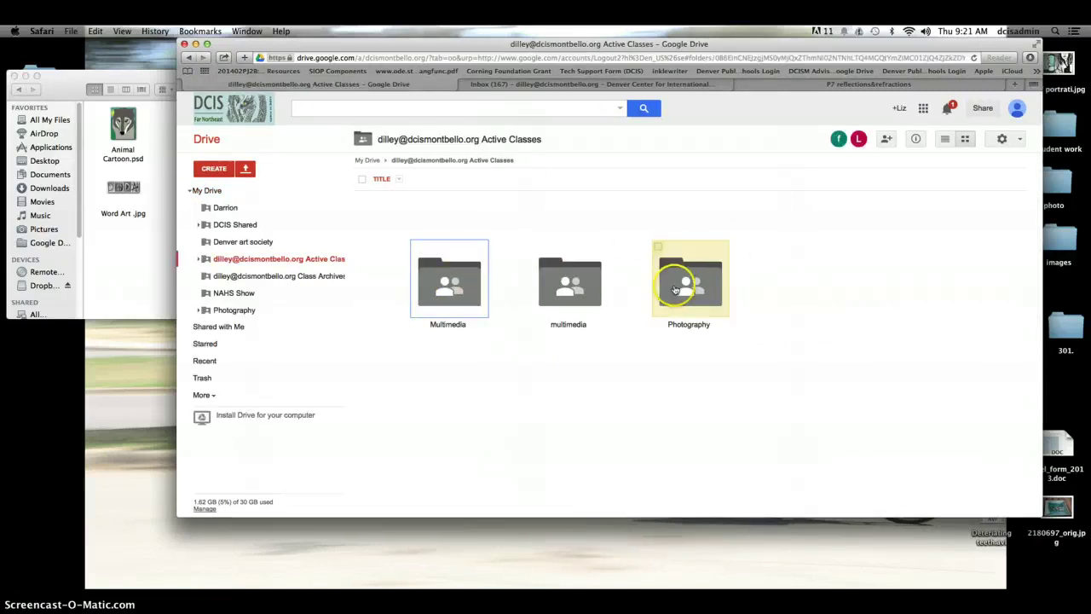
{"action": "double_click", "coordinate": [439, 286]}
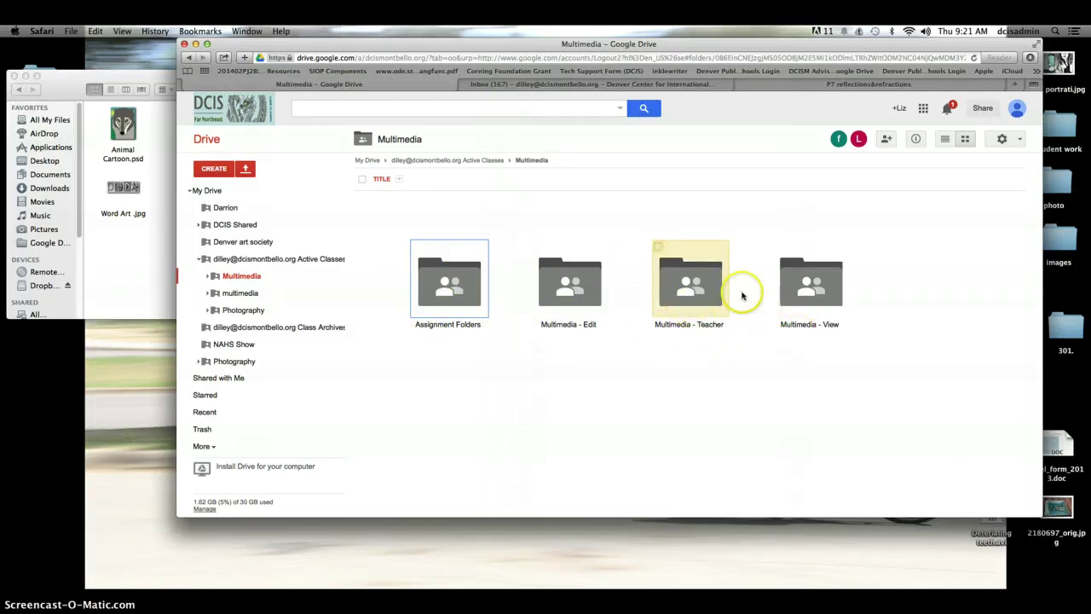
{"action": "double_click", "coordinate": [456, 297]}
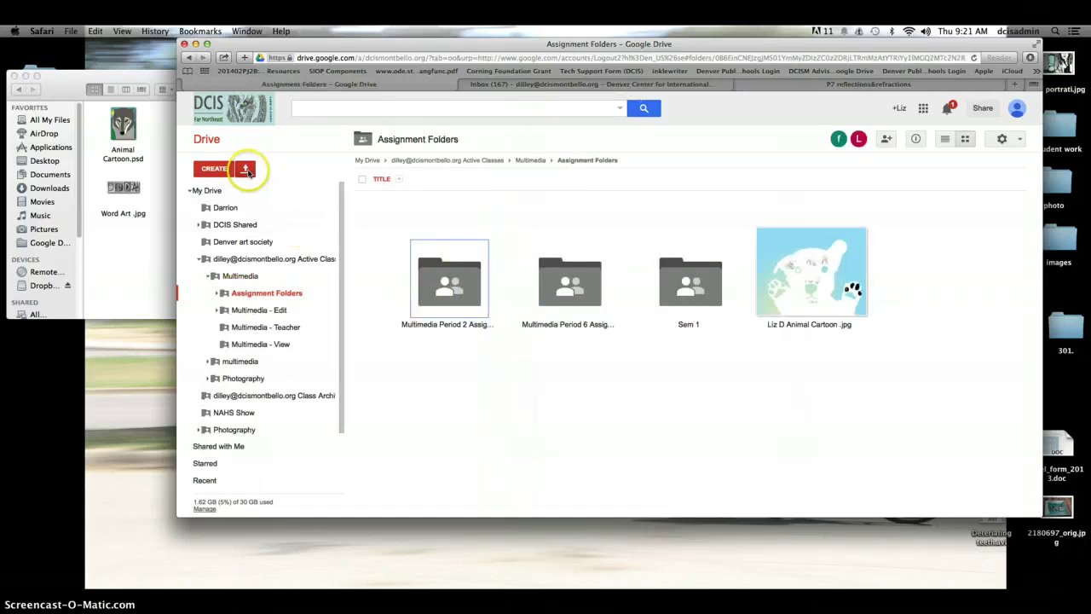
- Drag Dilley Final Portfolio.m4v from Finder into Assignment Folders and confirm the shared-folder upload
{"action": "left_click", "coordinate": [245, 170]}
{"action": "left_click", "coordinate": [255, 191]}
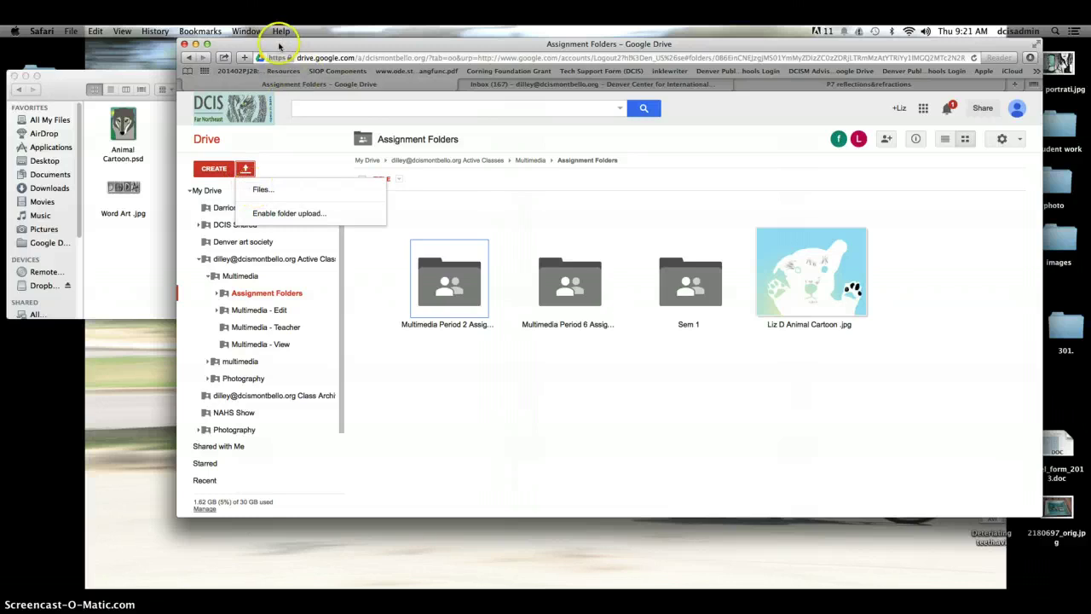
{"action": "left_click_drag", "start_coordinate": [347, 55], "coordinate": [525, 55]}
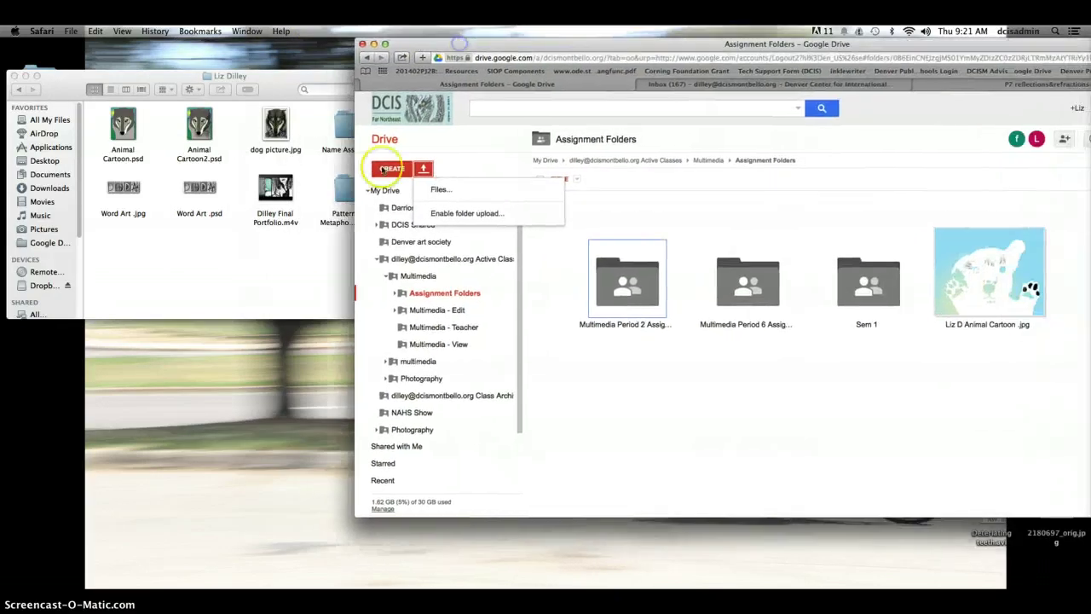
{"action": "mouse_move", "coordinate": [276, 192]}
{"action": "left_mouse_down"}
{"action": "mouse_move", "coordinate": [806, 366]}
{"action": "mouse_move", "coordinate": [859, 317]}
{"action": "left_mouse_up"}
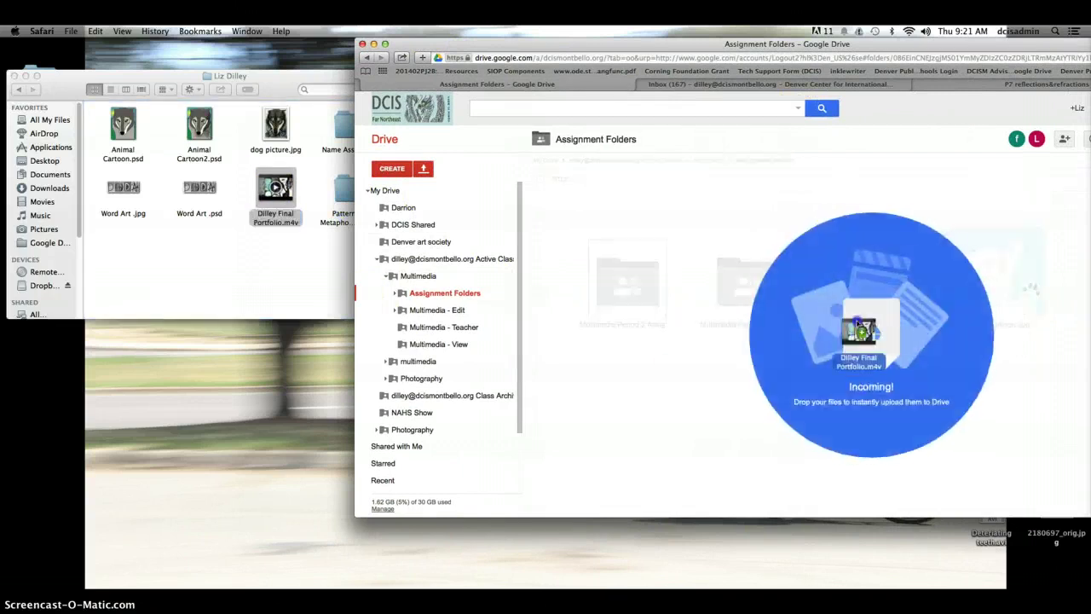
{"action": "left_click_drag", "start_coordinate": [859, 317], "coordinate": [855, 318]}
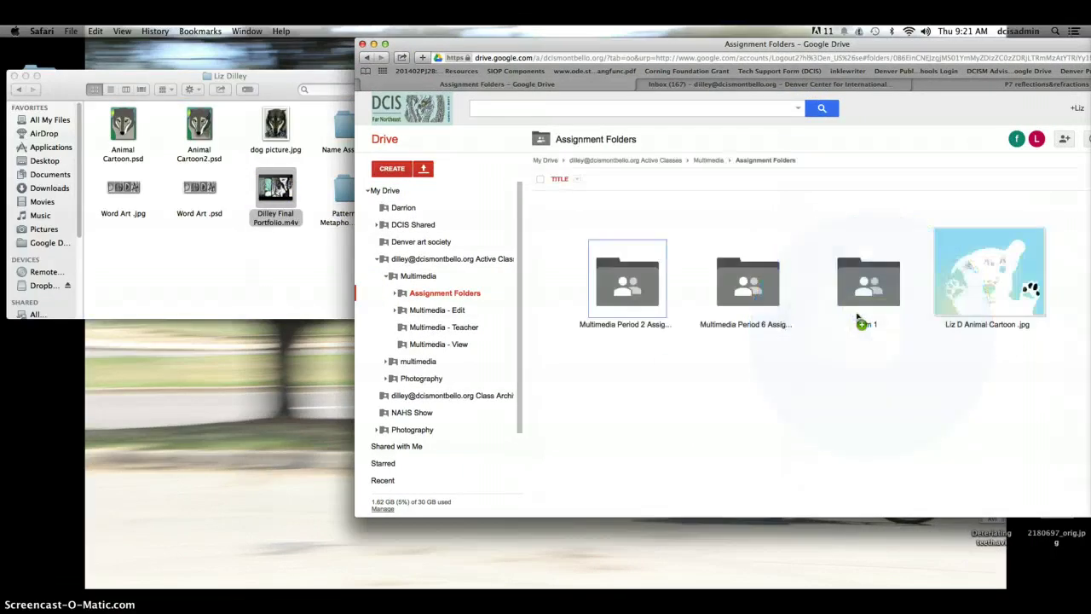
{"action": "left_click", "coordinate": [700, 325]}
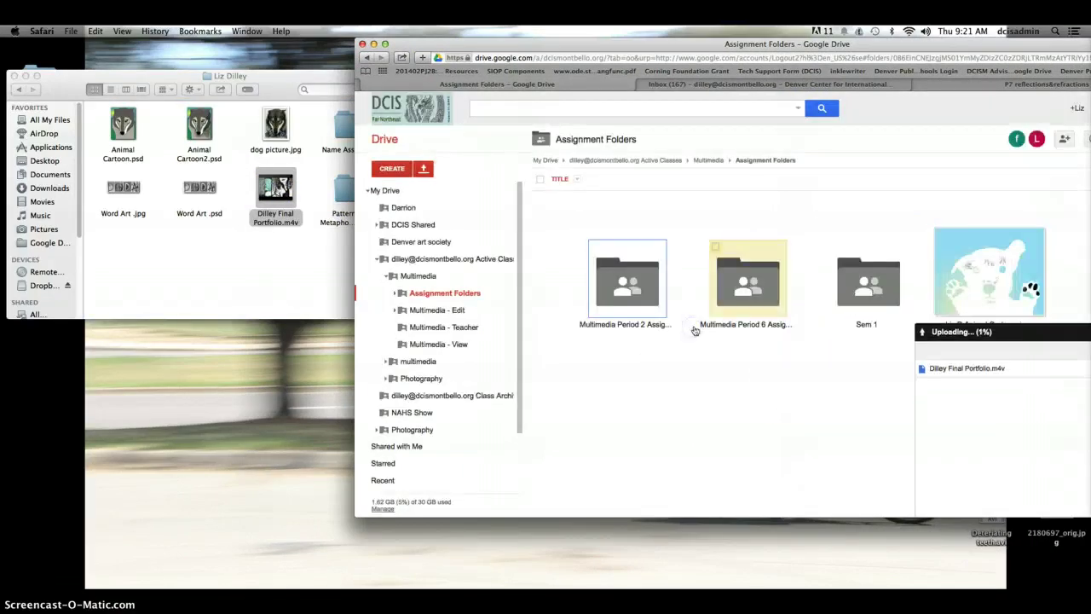
{"action": "left_click_drag", "start_coordinate": [755, 47], "coordinate": [554, 28]}
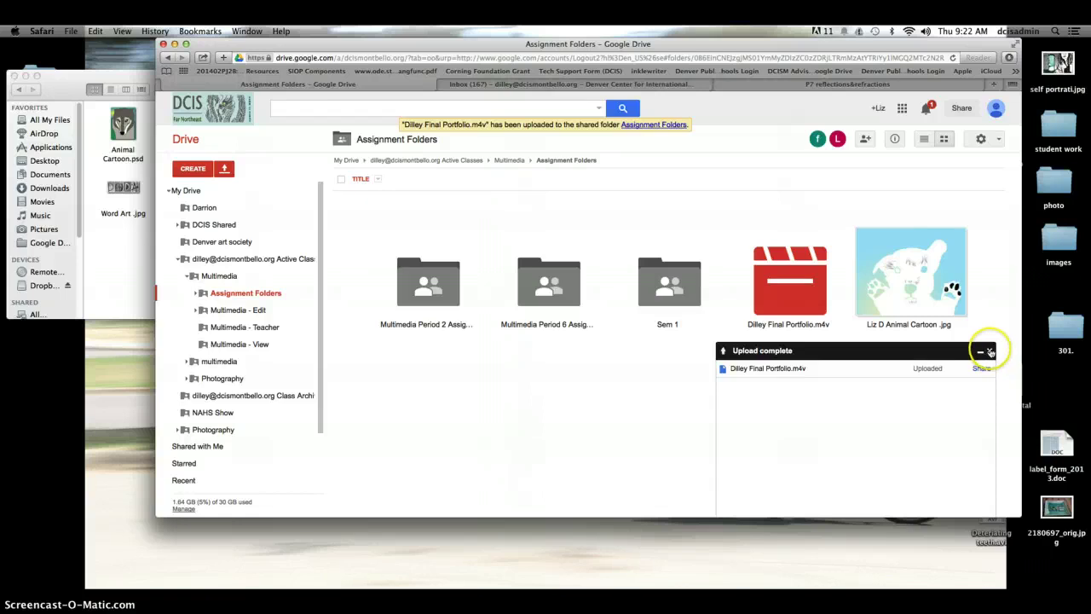
- Close Google Drive's Upload complete panel
{"action": "left_click", "coordinate": [990, 352]}
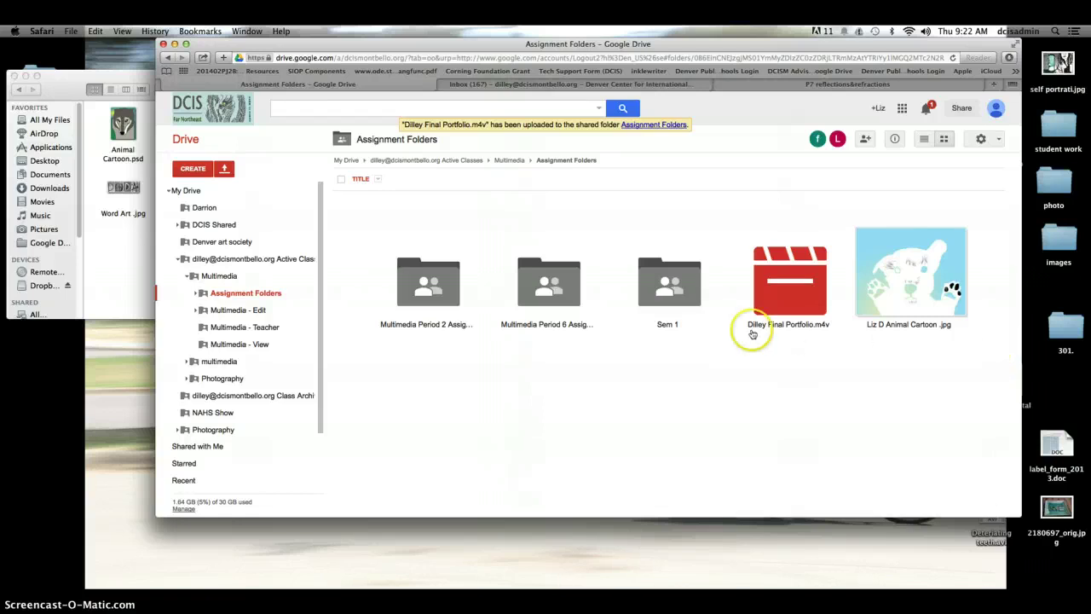